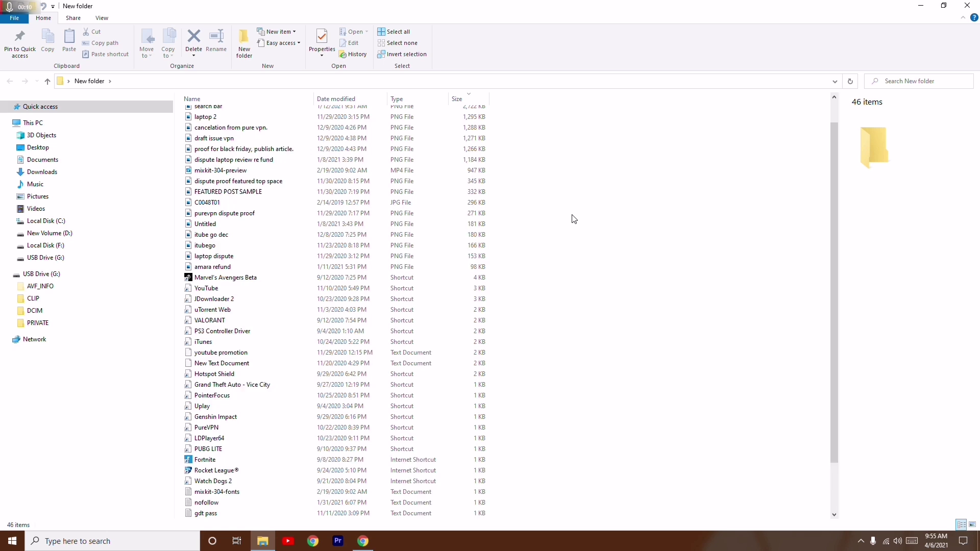
scroll(573, 219, down, 3)
scroll(573, 219, up, 3)
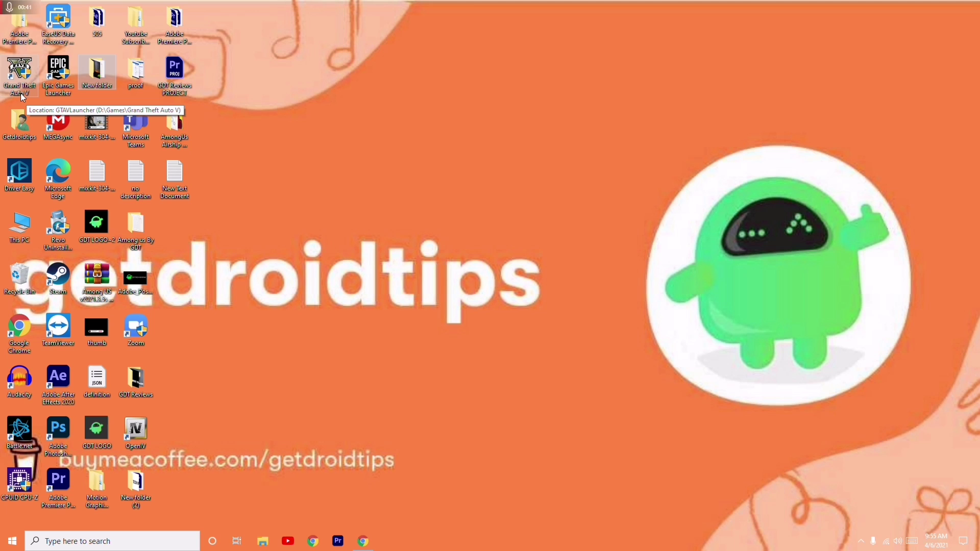
Launch the Grand Theft Auto V shortcut, then open its file location on D:.
double_click(21, 97)
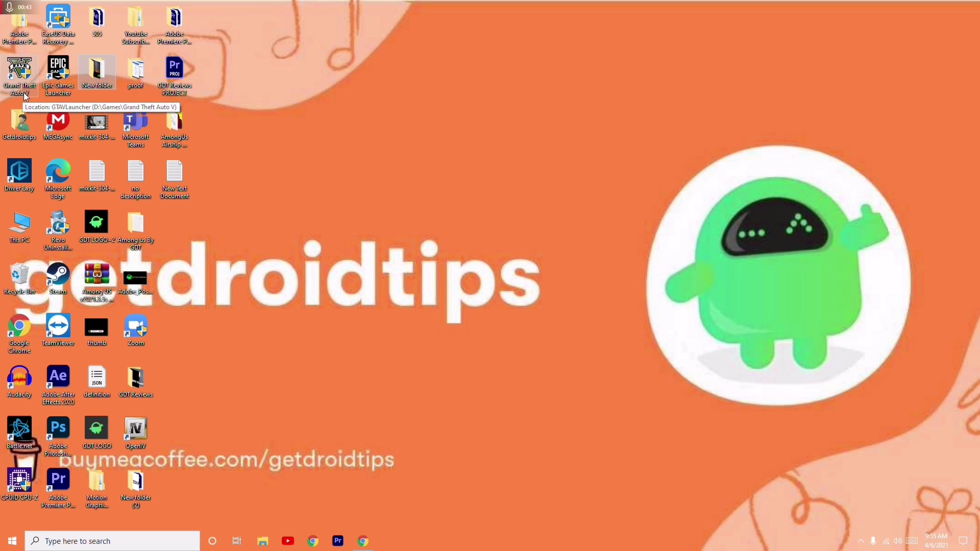
right_click(21, 80)
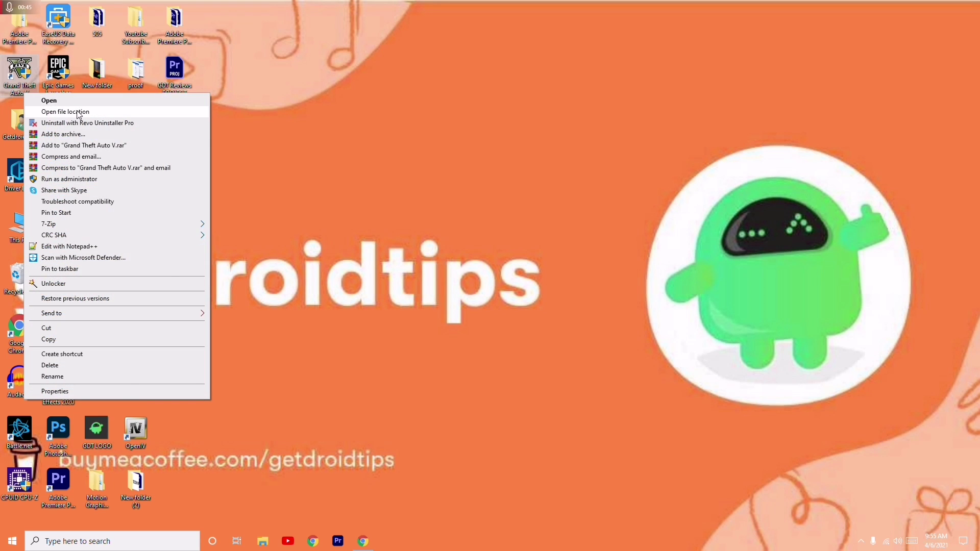
click(77, 115)
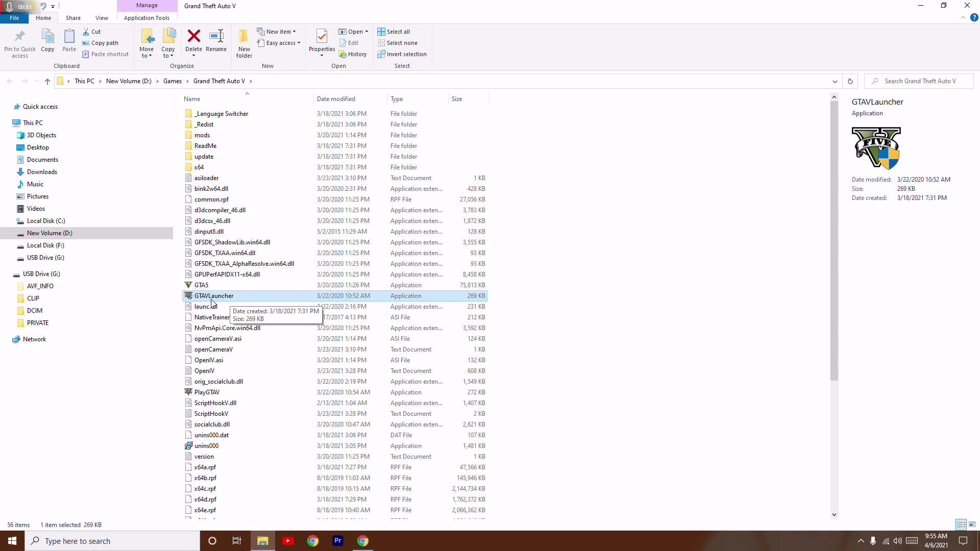
Run Troubleshoot compatibility on GTAVLauncher from its context menu.
right_click(267, 299)
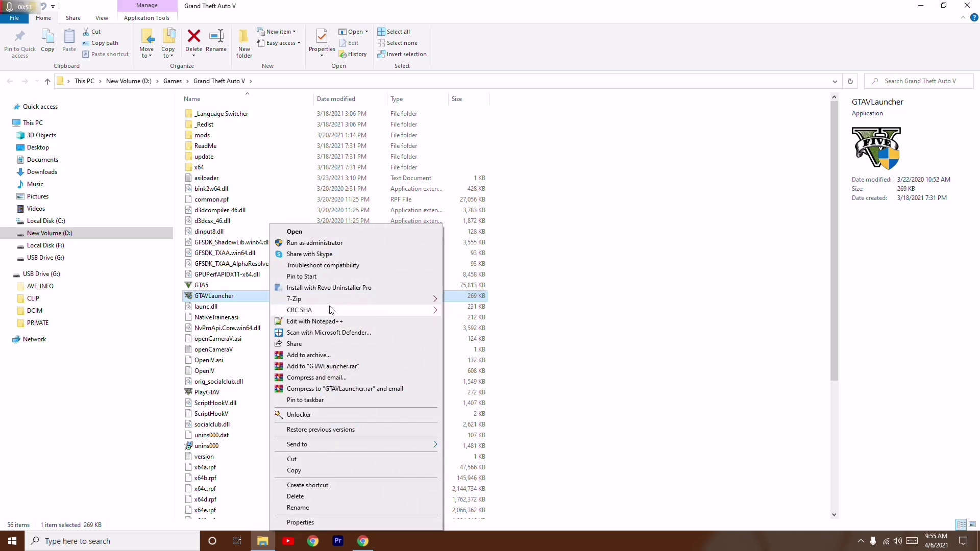
click(344, 269)
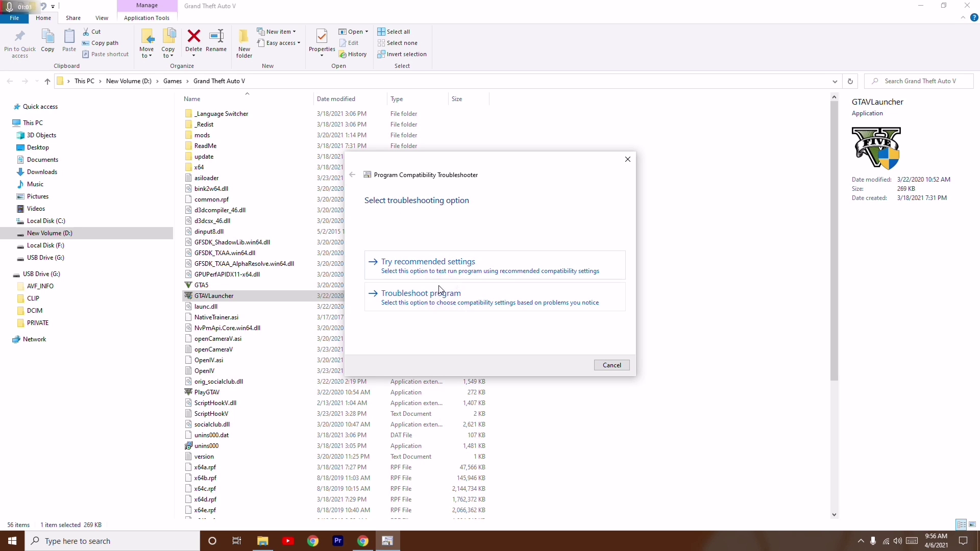
Choose Troubleshoot program, flag additional permissions, and cancel the troubleshooter.
click(439, 299)
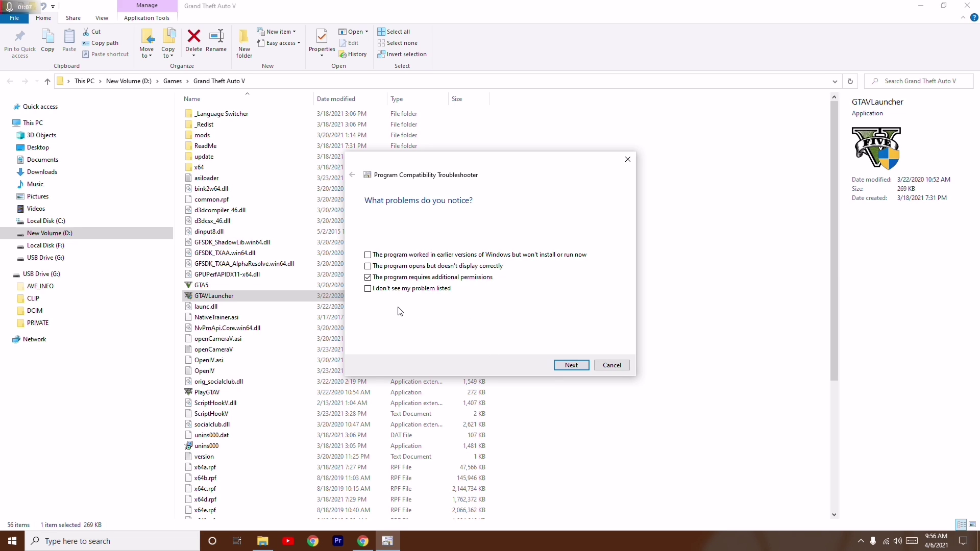
click(629, 365)
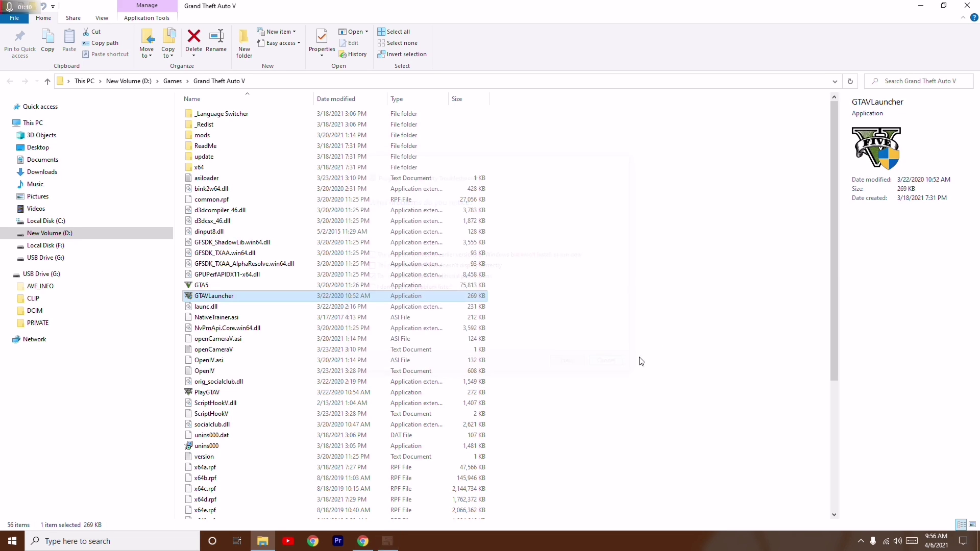
Close the game folder, refresh the desktop, and search 'firw' to reach the firewall's Allowed apps page.
click(972, 8)
right_click(284, 192)
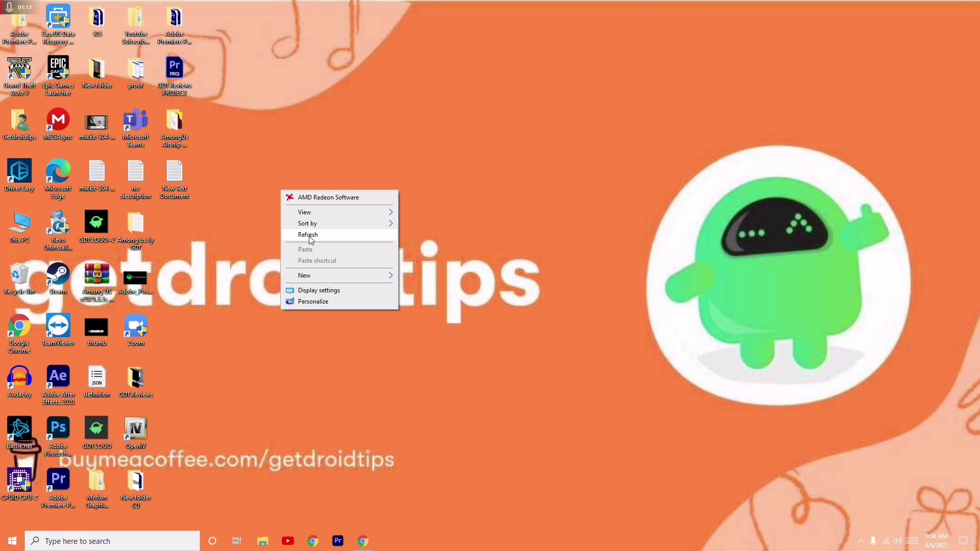
click(311, 237)
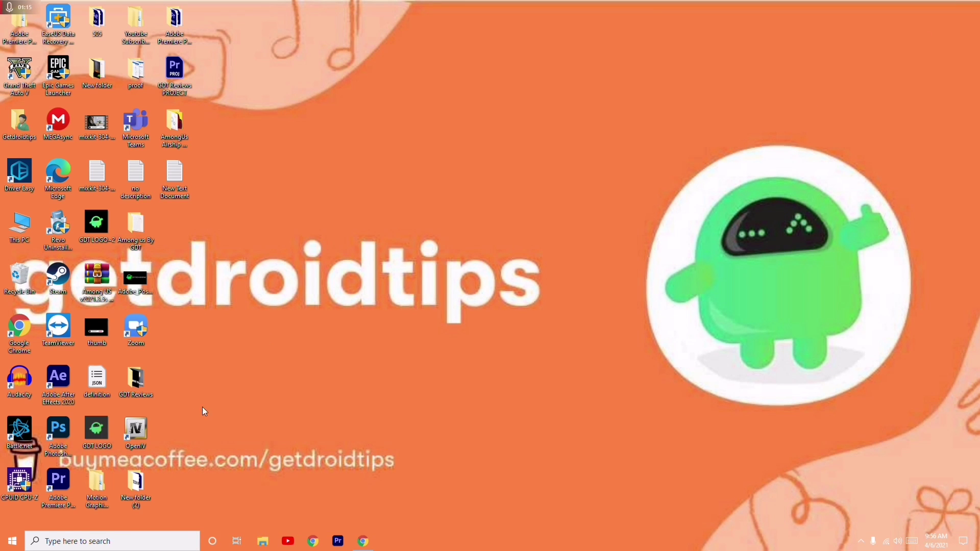
click(116, 542)
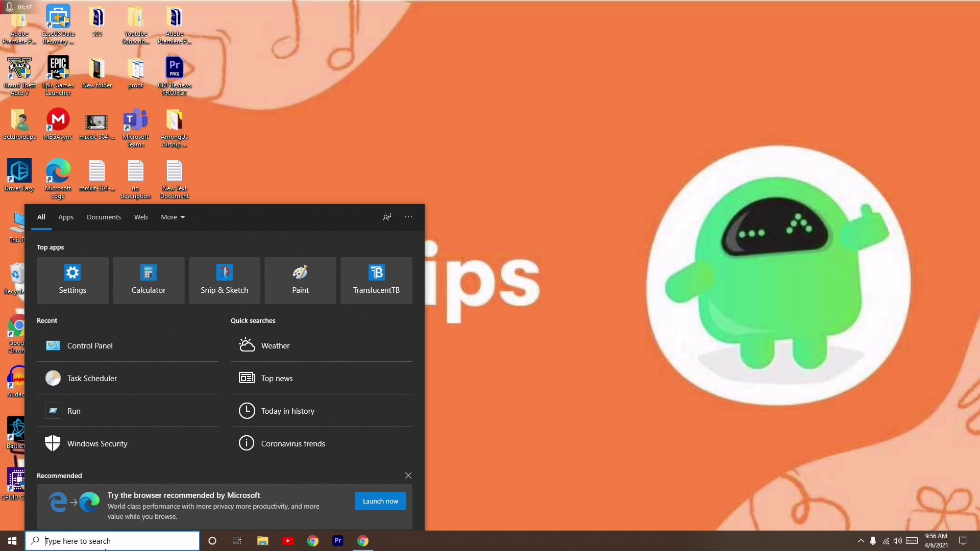
text(firw)
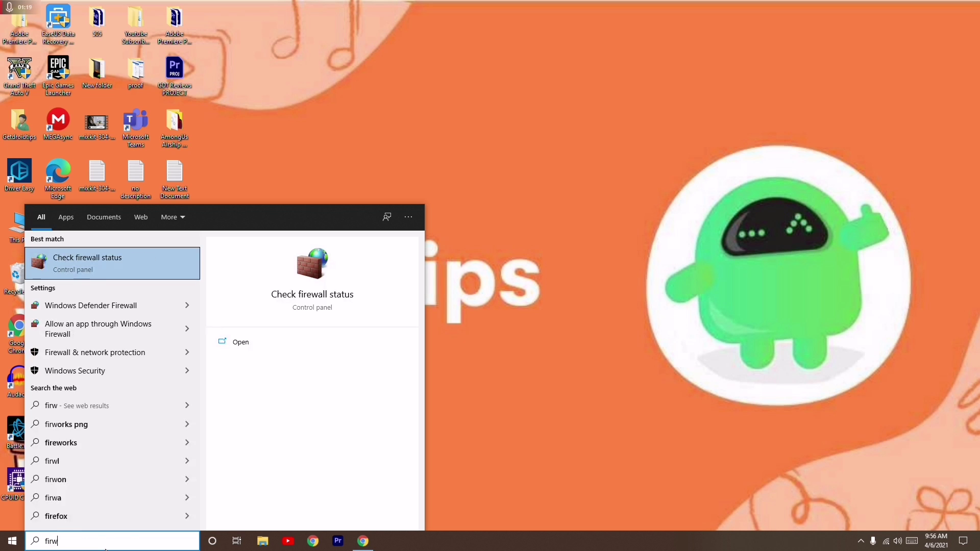
click(114, 329)
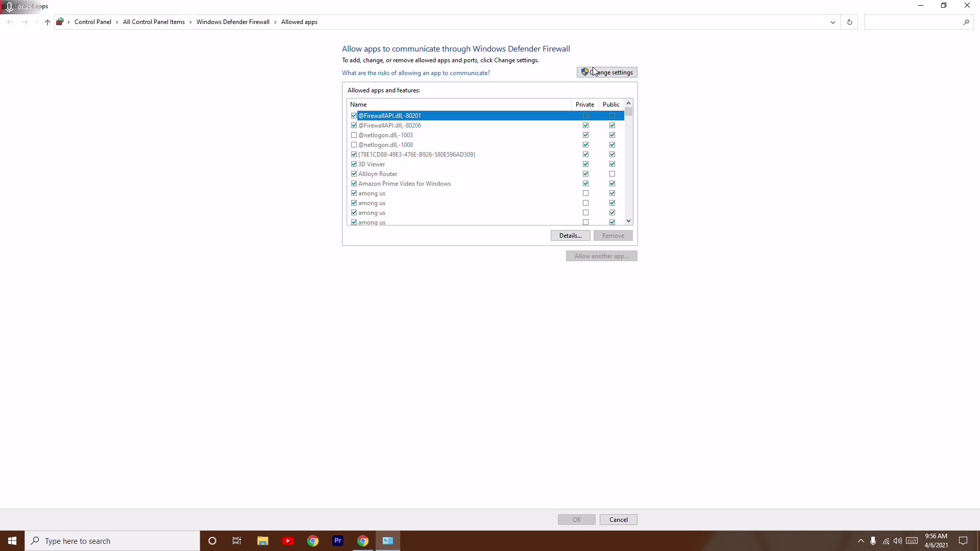
Unlock the Allowed apps list, then cancel the Allow another app browse and Add an app dialogs.
click(605, 72)
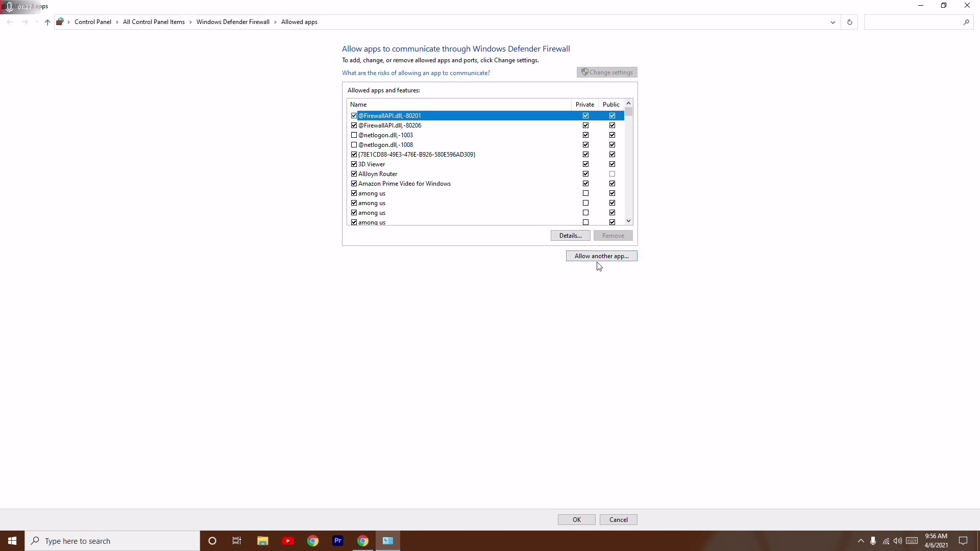
click(612, 261)
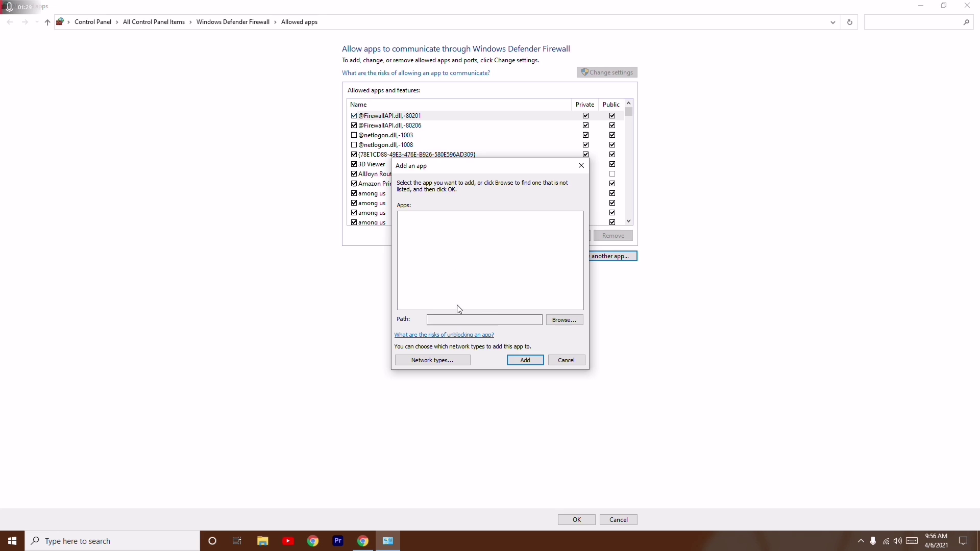
click(563, 321)
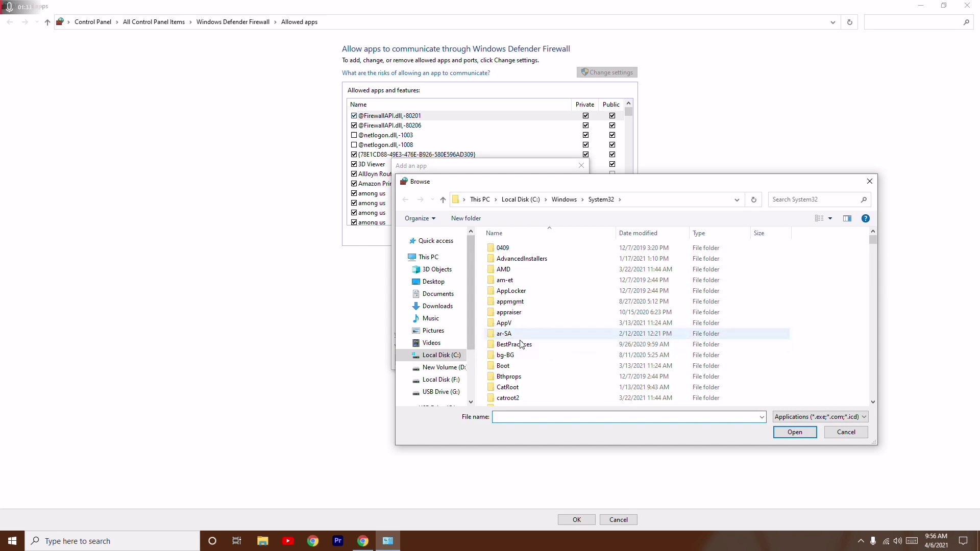
click(846, 433)
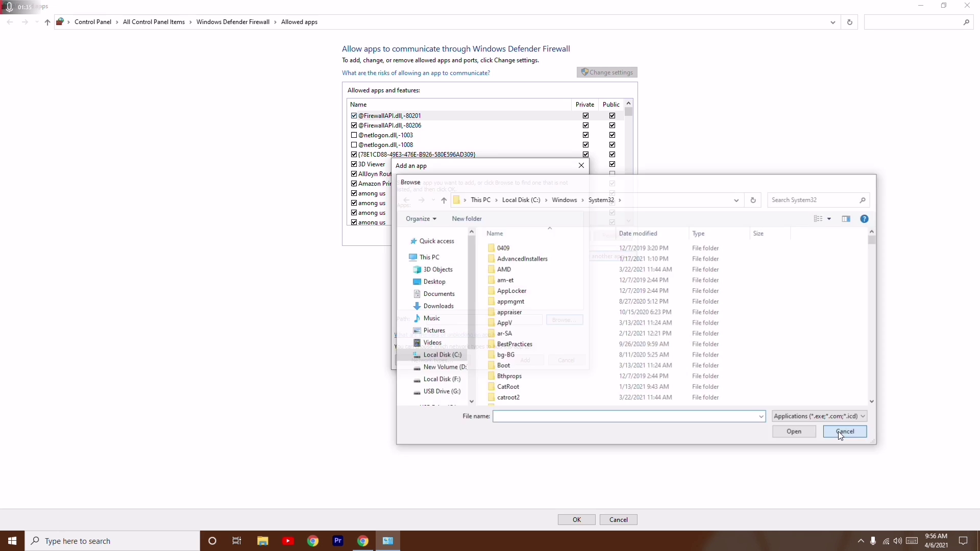
click(572, 361)
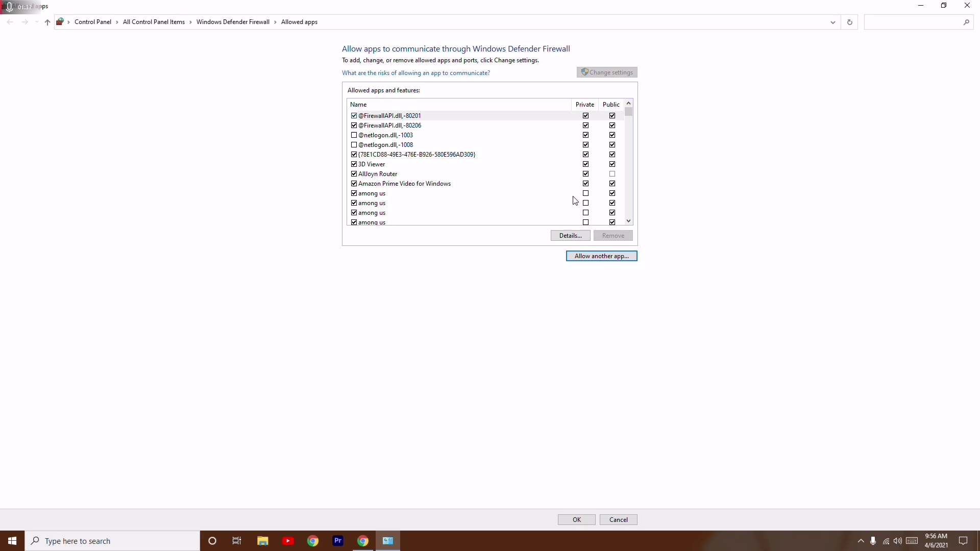